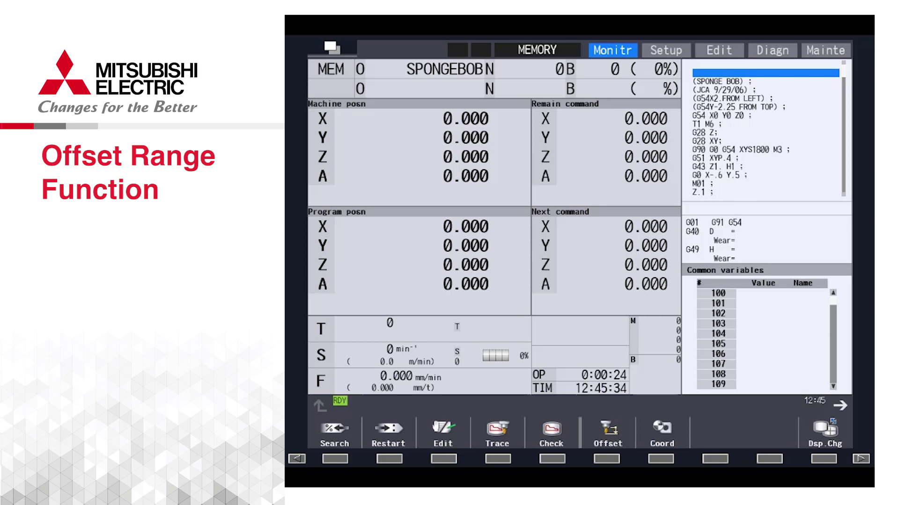
- Open the tool offset table in the setup screen and check the length entries of offsets 4 to 6
{"action": "left_click", "coordinate": [665, 50]}
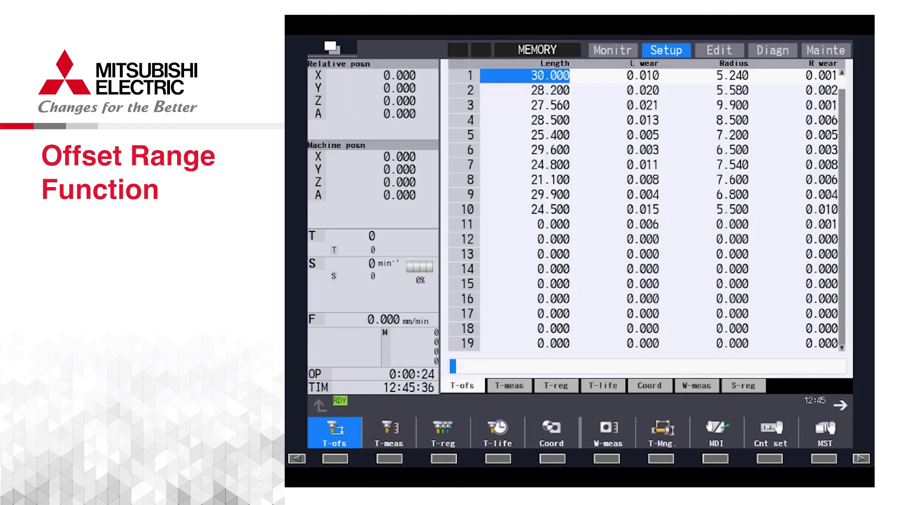
{"action": "left_click", "coordinate": [525, 150]}
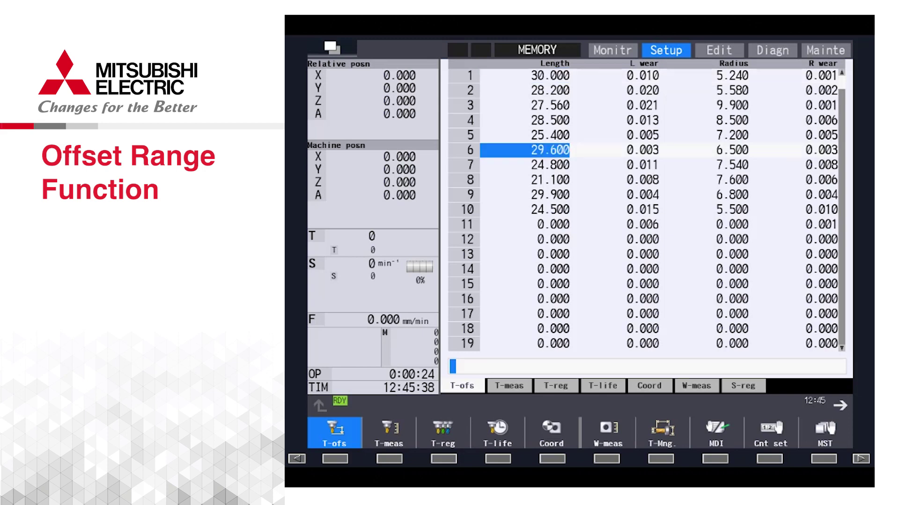
{"action": "left_click", "coordinate": [525, 135]}
{"action": "left_click", "coordinate": [524, 121]}
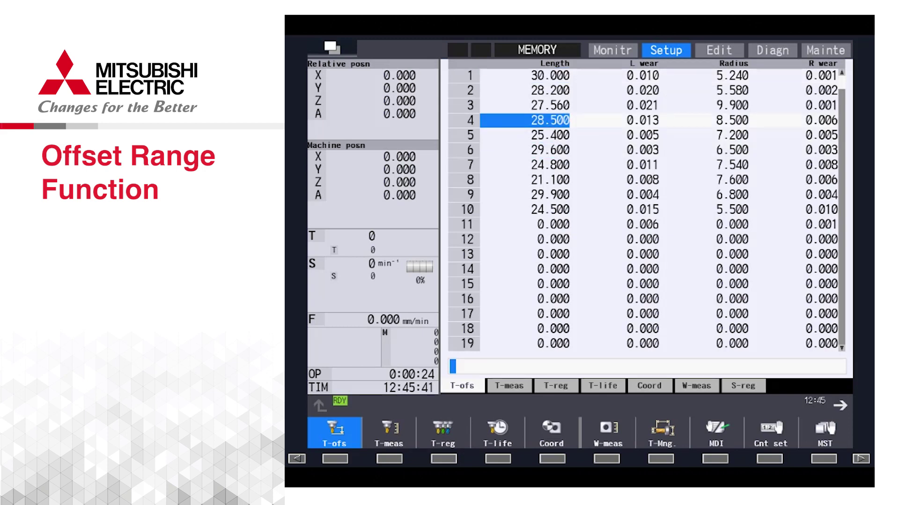
- Set the length of tool offset 1 to 301.00
{"action": "left_click", "coordinate": [525, 76]}
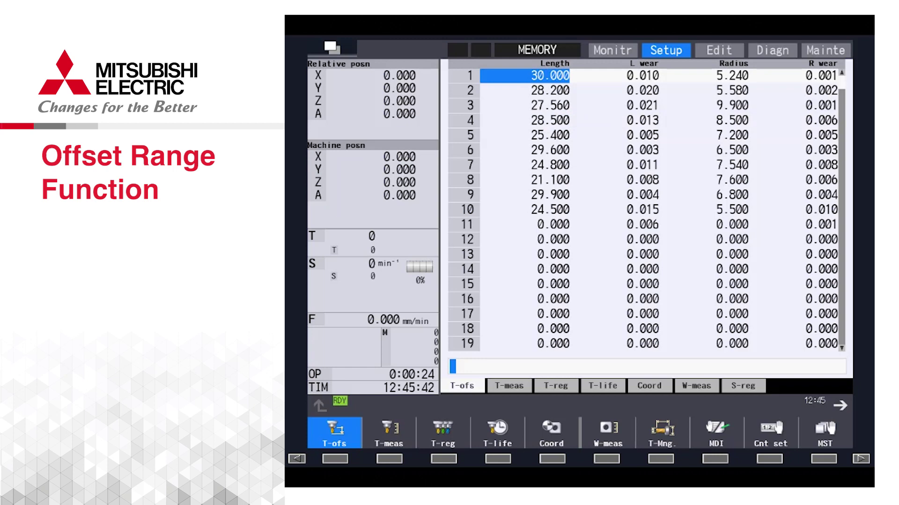
{"action": "type", "text": "3"}
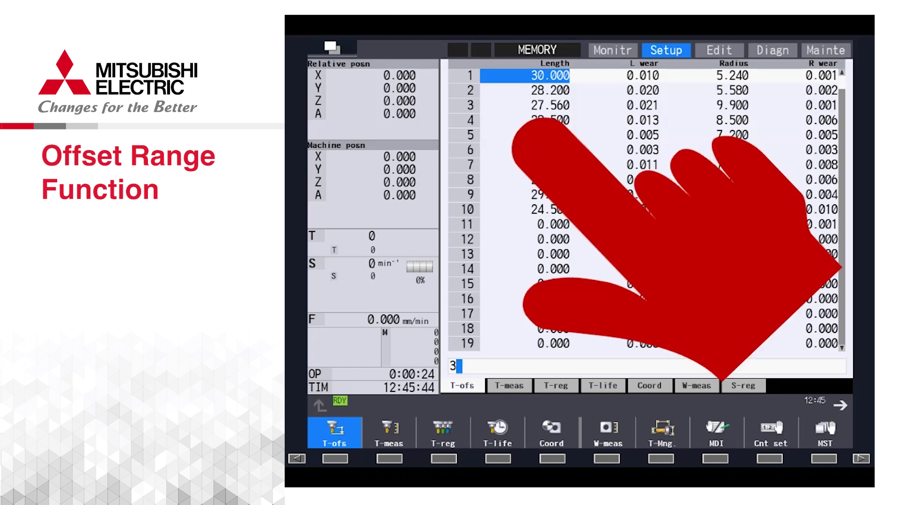
{"action": "type", "text": "0"}
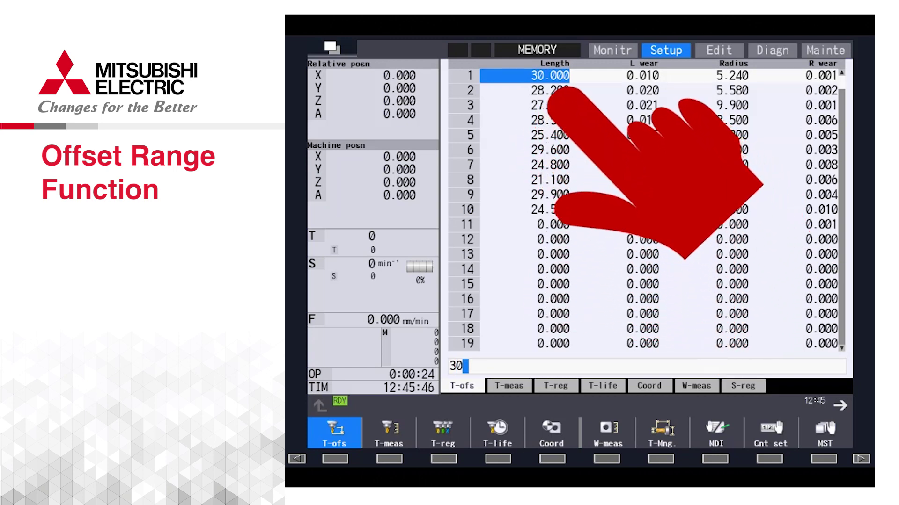
{"action": "type", "text": "1"}
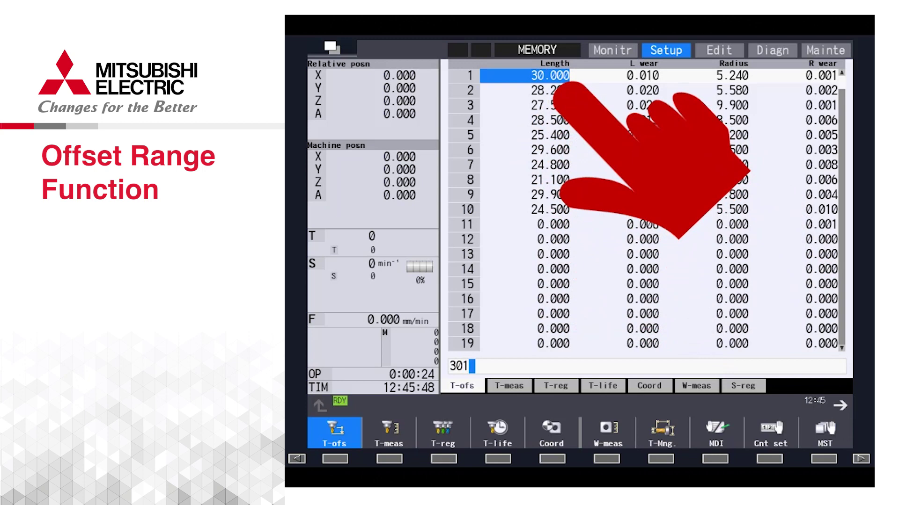
{"action": "type", "text": ".00"}
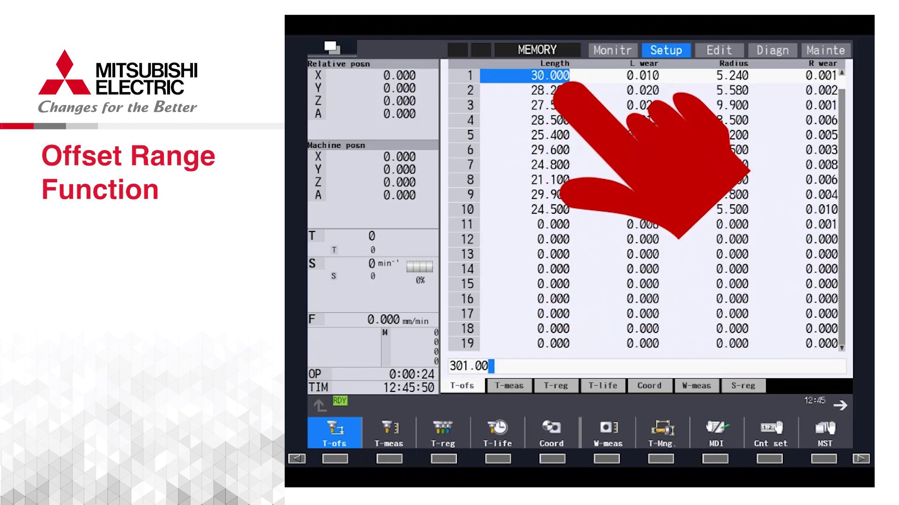
{"action": "key", "text": "Return"}
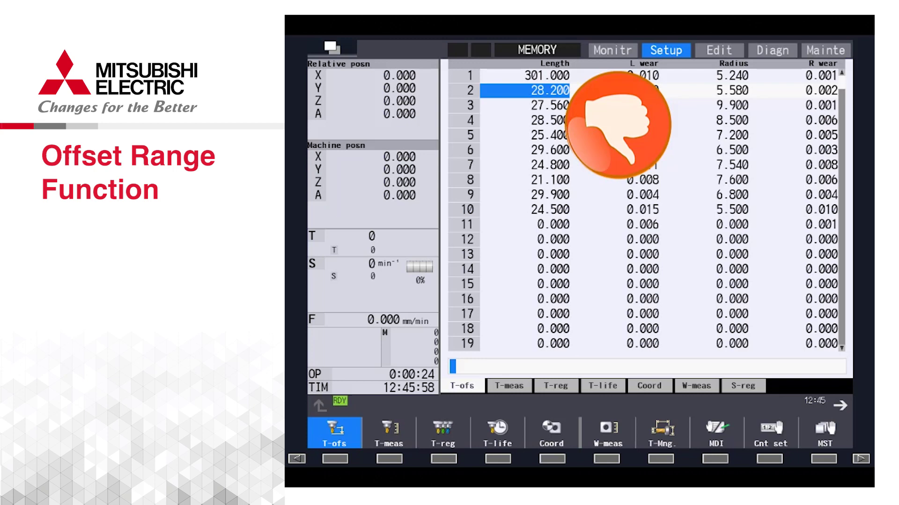
- Correct the length of tool offset 1 to 30.1
{"action": "left_click", "coordinate": [549, 75]}
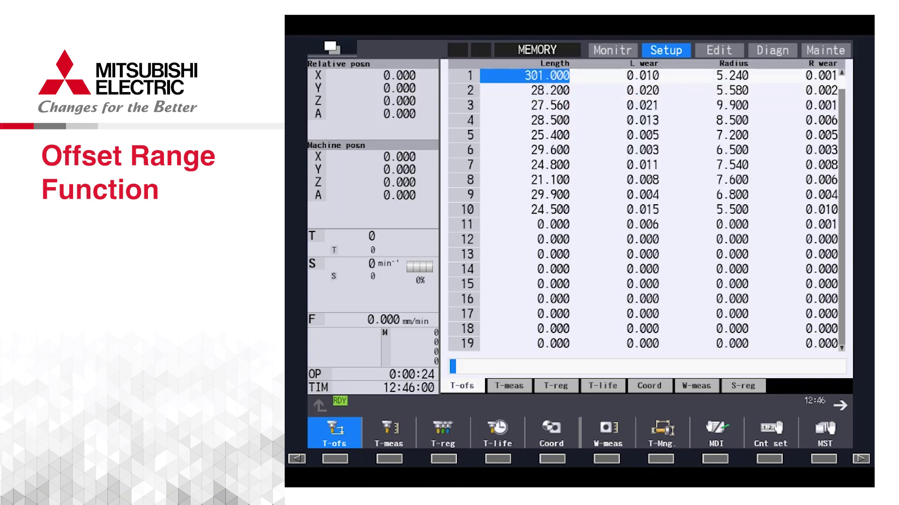
{"action": "type", "text": "30.1"}
{"action": "key", "text": "Return"}
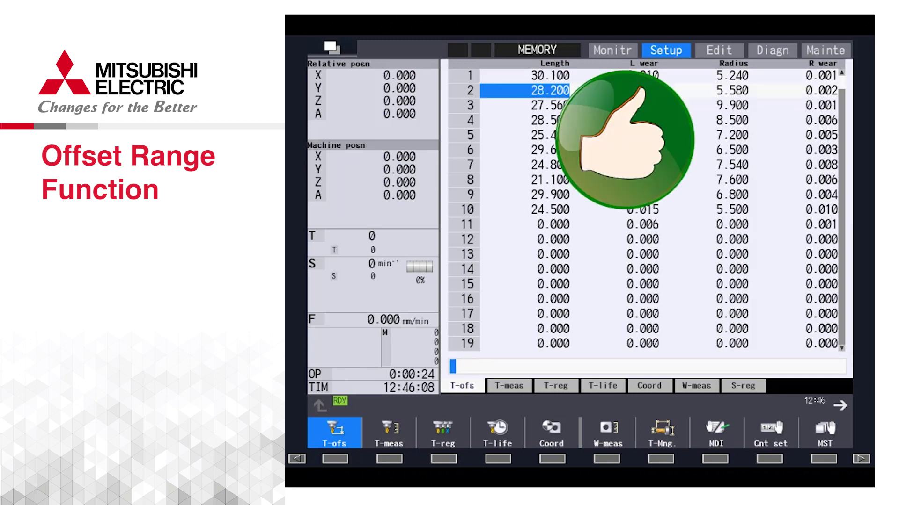
{"action": "left_click", "coordinate": [839, 405]}
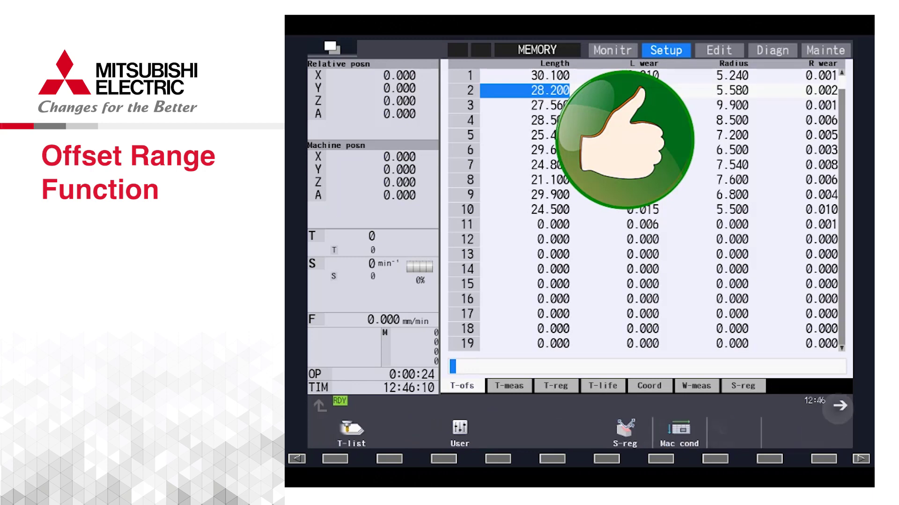
{"action": "left_click", "coordinate": [840, 406]}
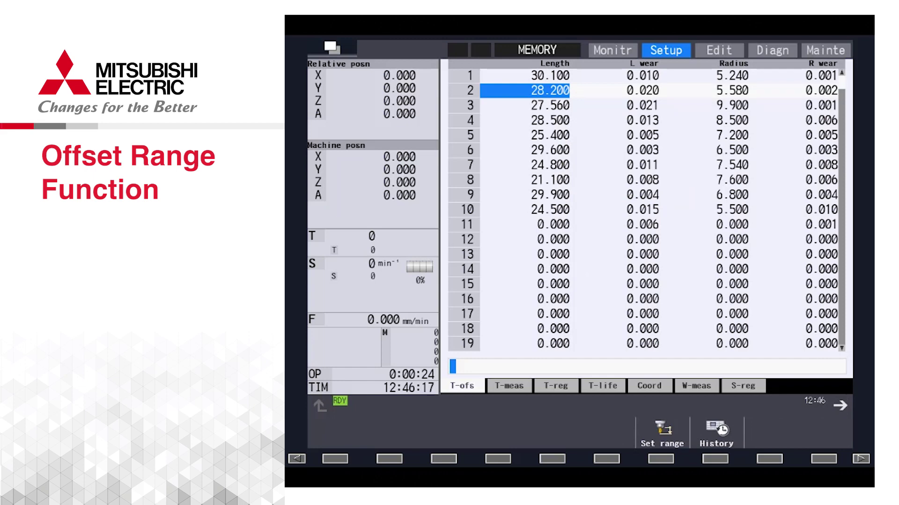
{"action": "key", "text": "F1"}
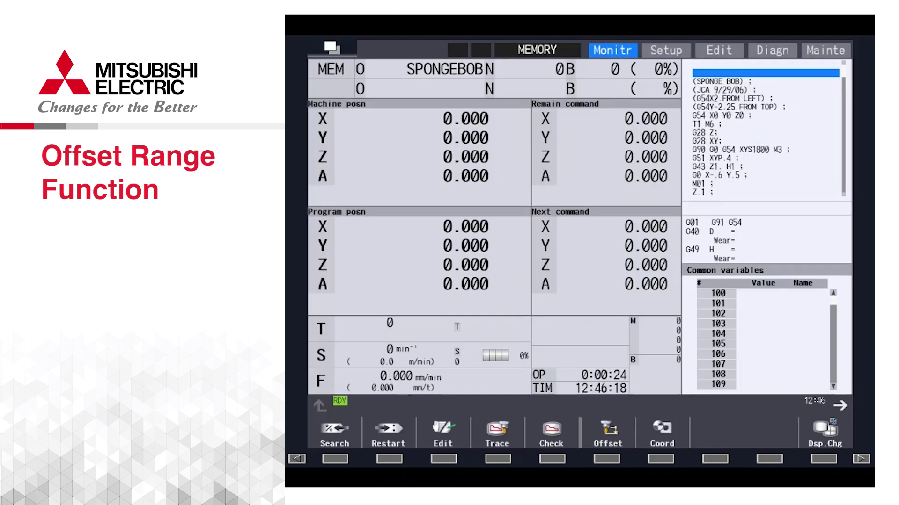
- From the tool offset setup screen, open the Set range window for tool geometry compensation
{"action": "key", "text": "F2"}
{"action": "key", "text": "F11"}
{"action": "key", "text": "F11"}
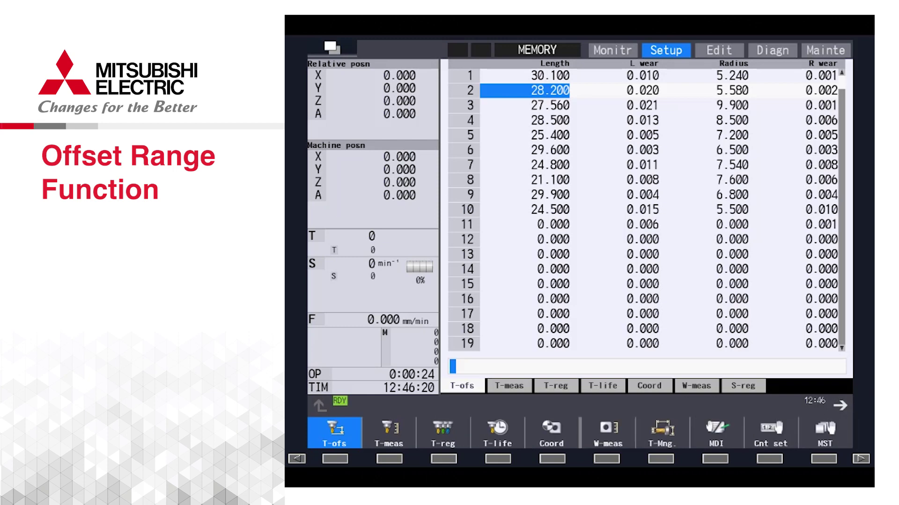
{"action": "key", "text": "F11"}
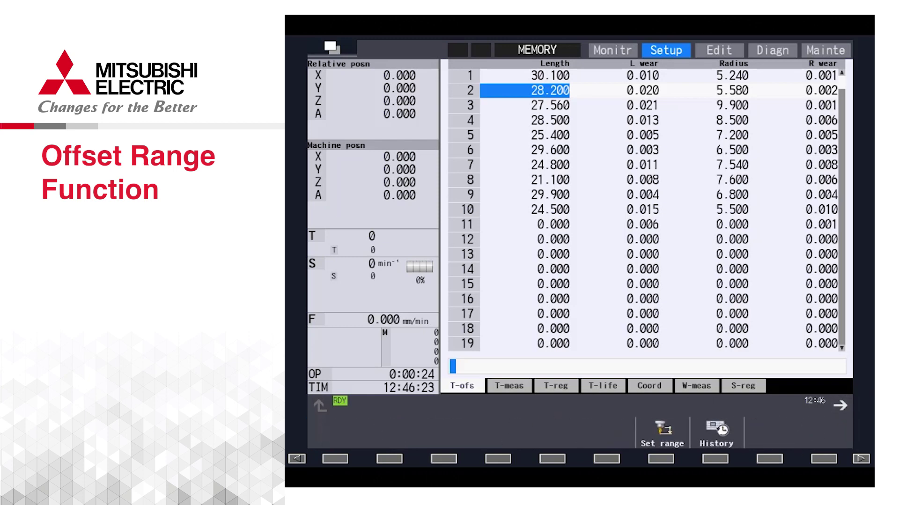
{"action": "key", "text": "F7"}
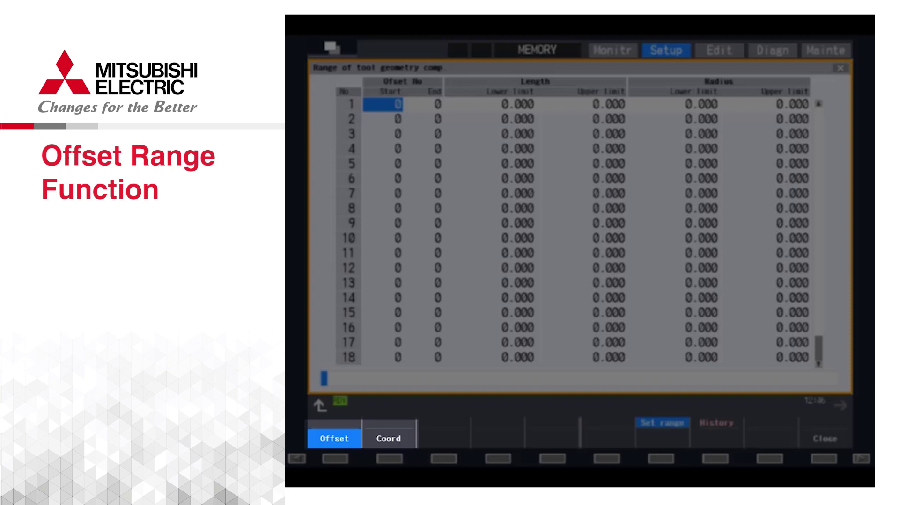
- Examine the range settings for work offsets, tool geometry compensation and wear compensation, including further rows of the geometry table
{"action": "key", "text": "F2"}
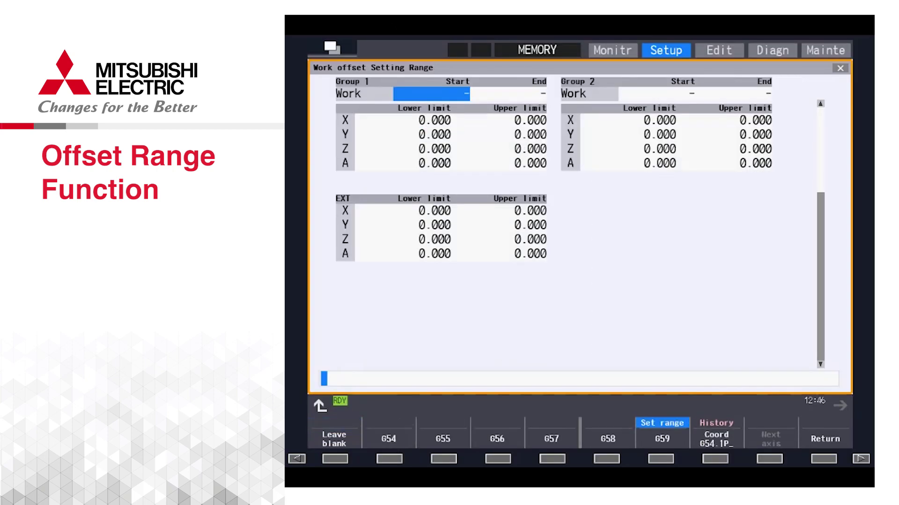
{"action": "key", "text": "F10"}
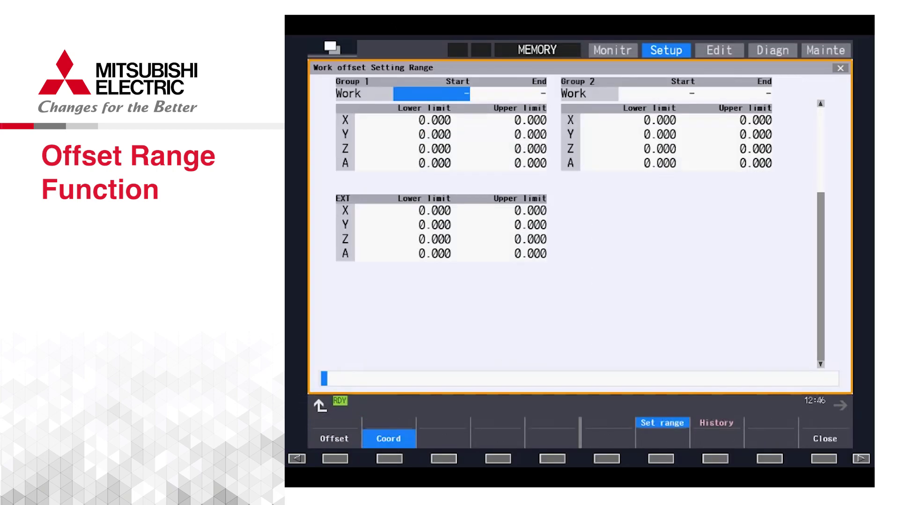
{"action": "key", "text": "F1"}
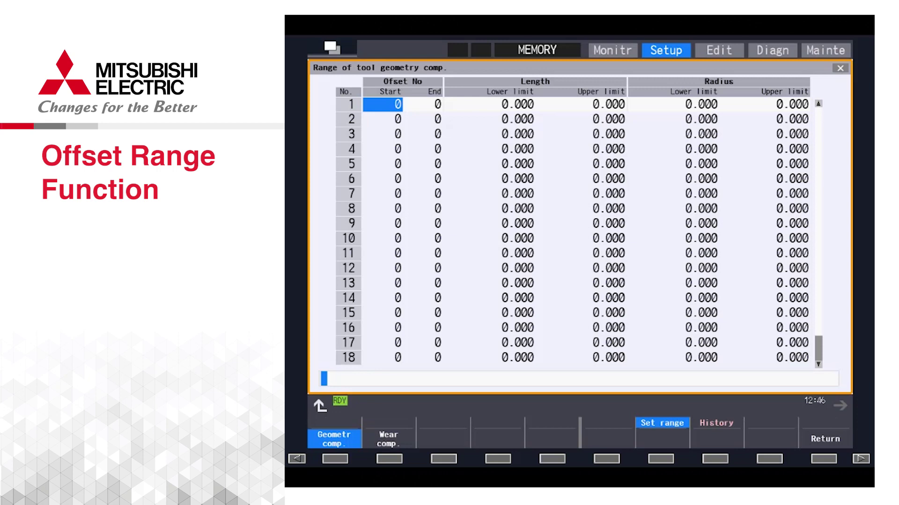
{"action": "key", "text": "F10"}
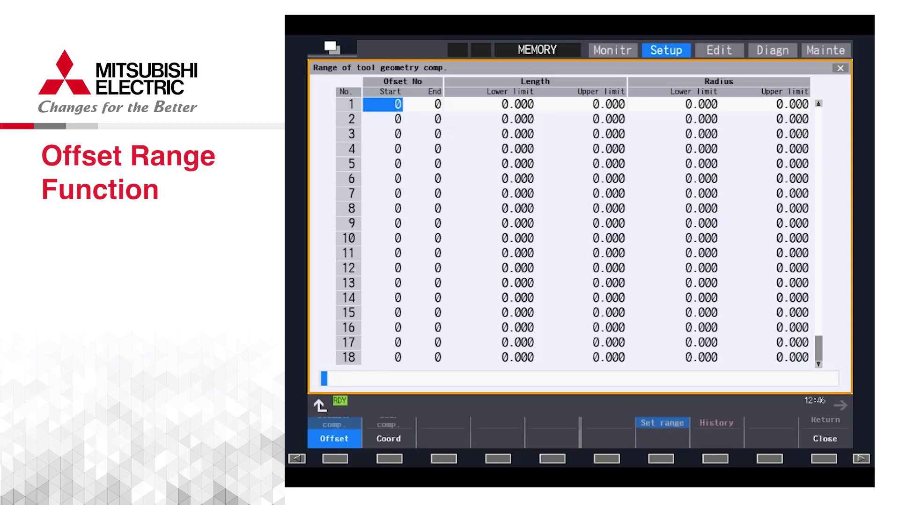
{"action": "key", "text": "F2"}
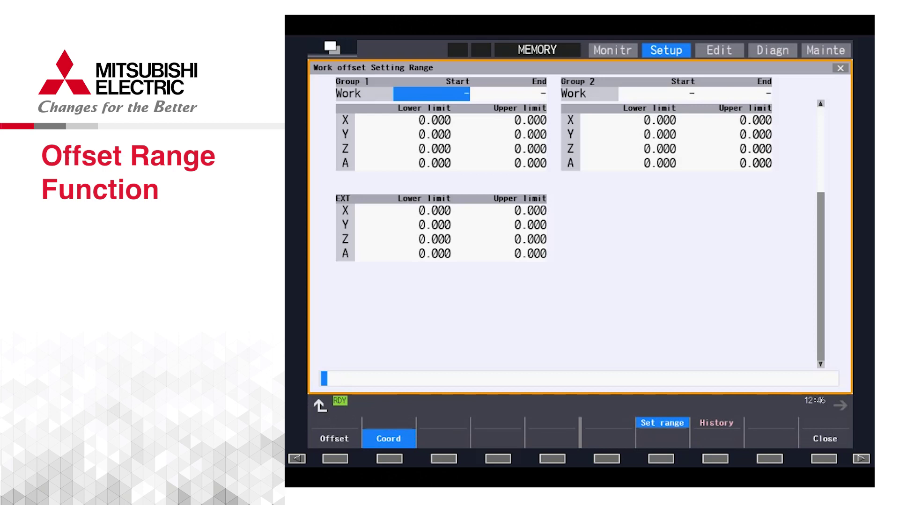
{"action": "key", "text": "F1"}
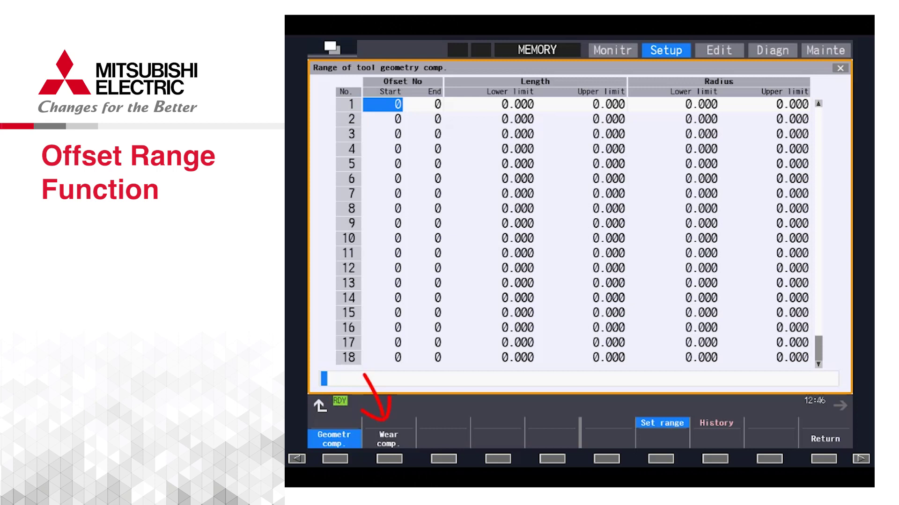
{"action": "key", "text": "F2"}
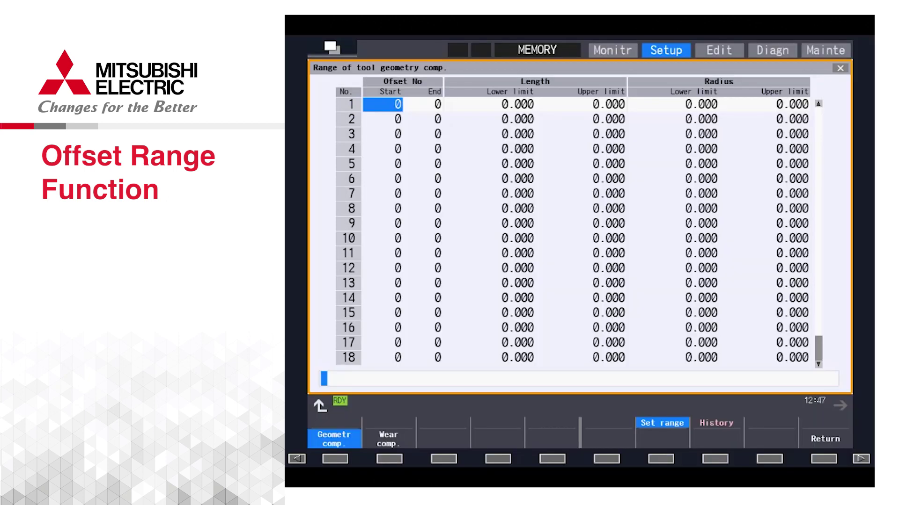
{"action": "left_click", "coordinate": [818, 364]}
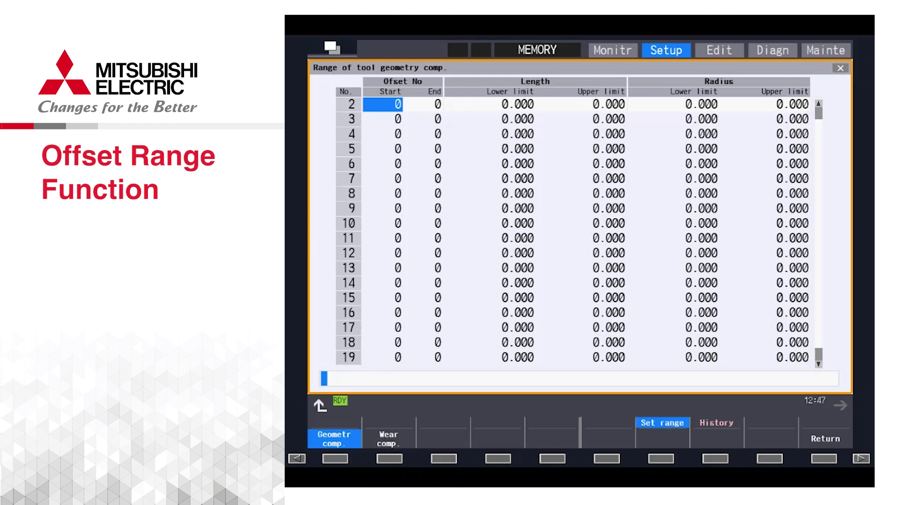
- In geometry compensation range row 1, set the offset numbers to start at 1 and end at 10
{"action": "type", "text": "1"}
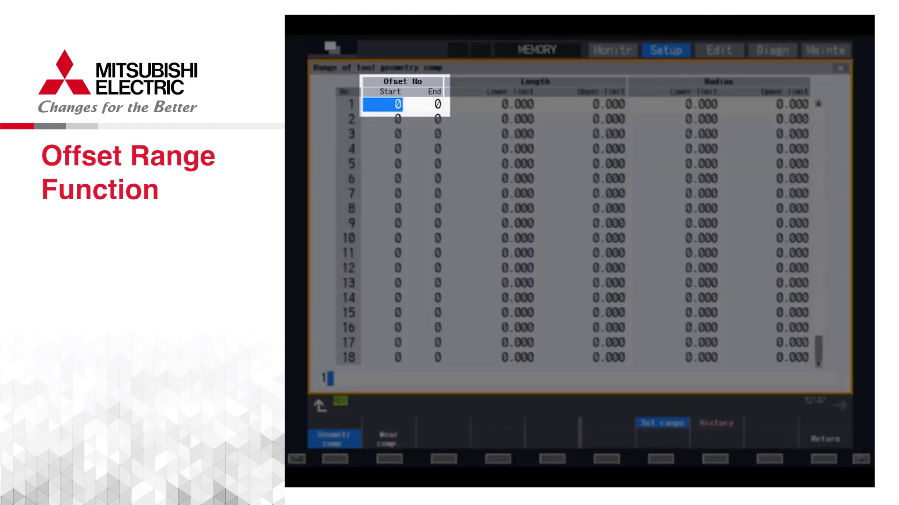
{"action": "key", "text": "Return"}
{"action": "type", "text": "10"}
{"action": "key", "text": "Return"}
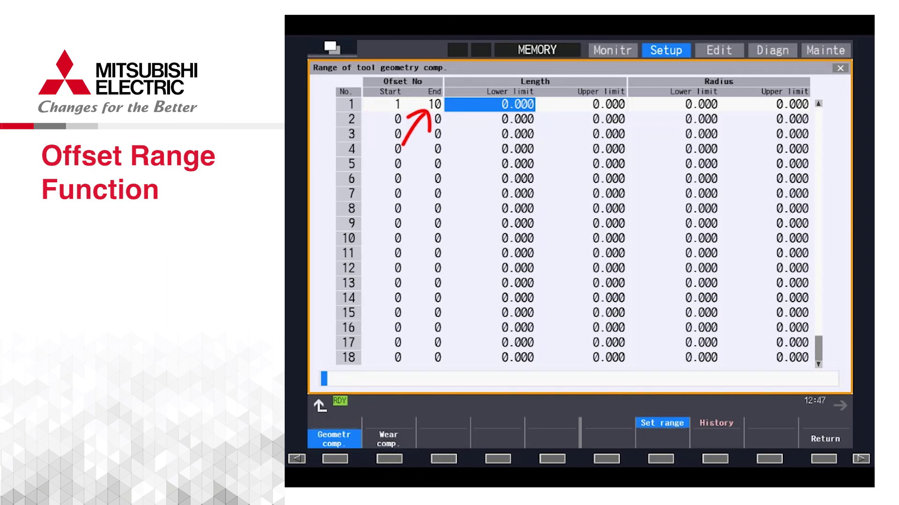
{"action": "left_click", "coordinate": [383, 104]}
{"action": "left_click", "coordinate": [422, 105]}
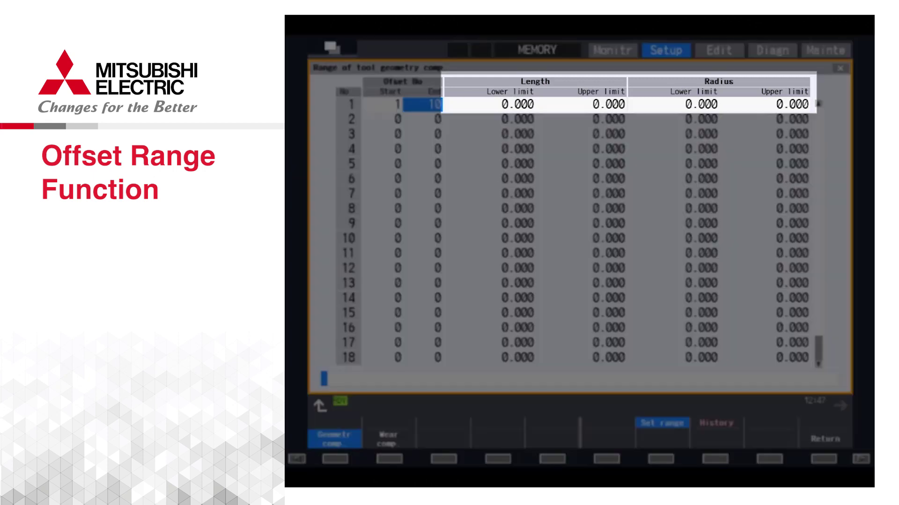
- Set the length limits of range row 1 to 20 for the lower and 30 for the upper
{"action": "left_click", "coordinate": [489, 104]}
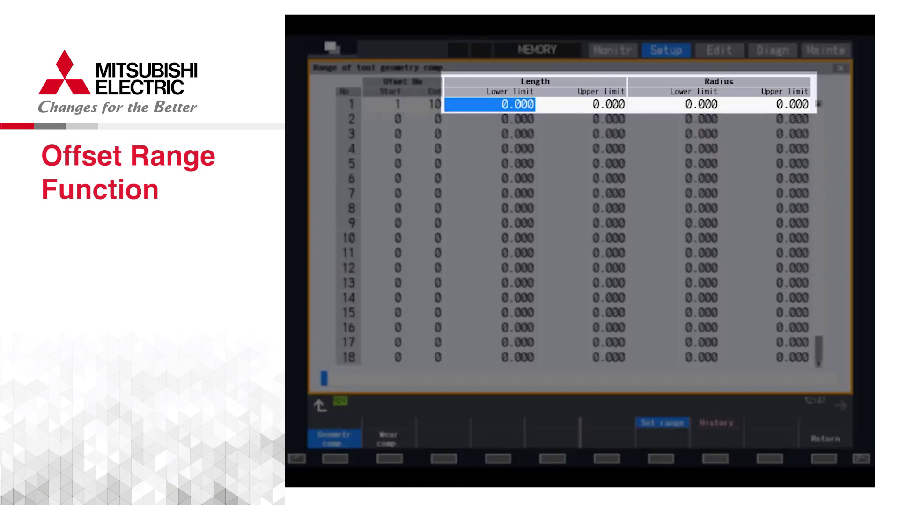
{"action": "type", "text": "20"}
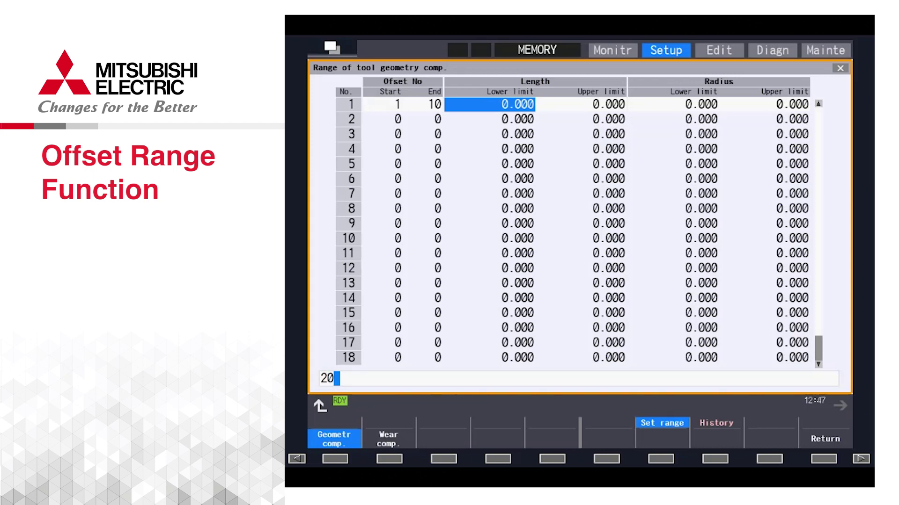
{"action": "key", "text": "Return"}
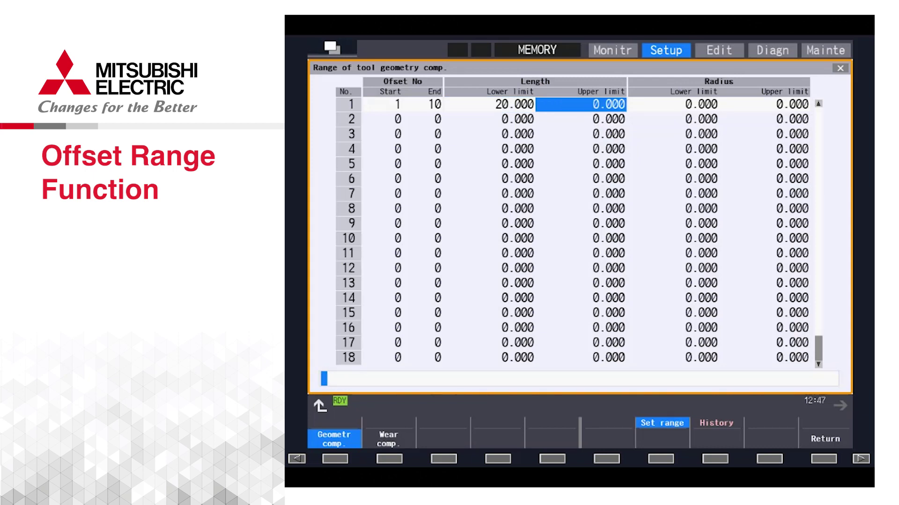
{"action": "type", "text": "30"}
{"action": "key", "text": "Return"}
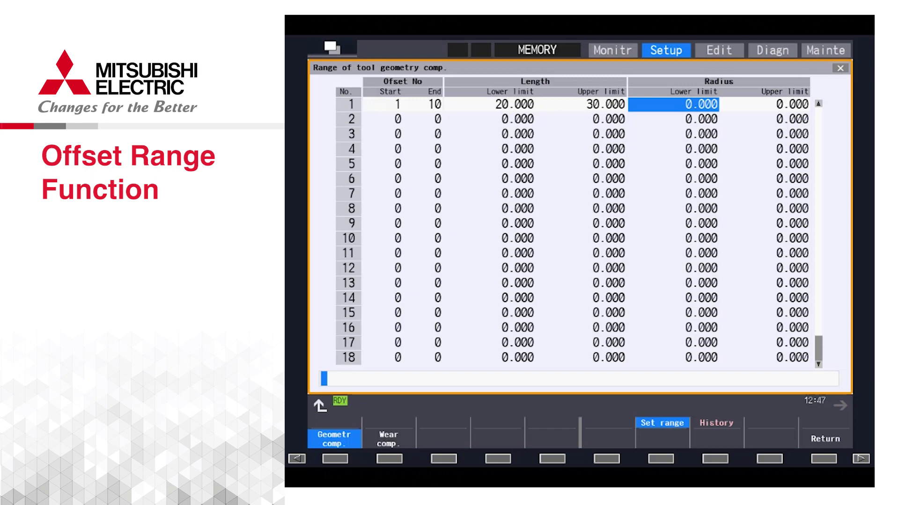
- Set the radius limits of range row 1 to 5 for the lower and 10 for the upper
{"action": "type", "text": "5"}
{"action": "key", "text": "Return"}
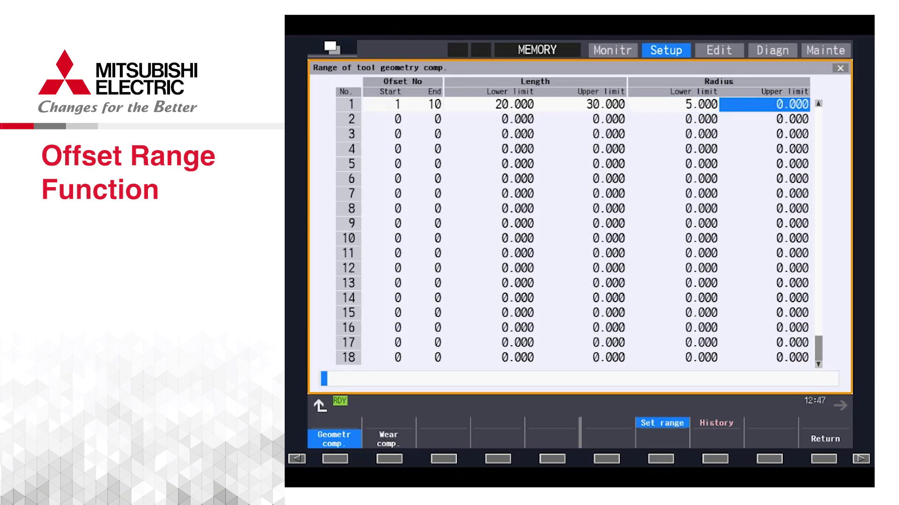
{"action": "type", "text": "10"}
{"action": "key", "text": "Return"}
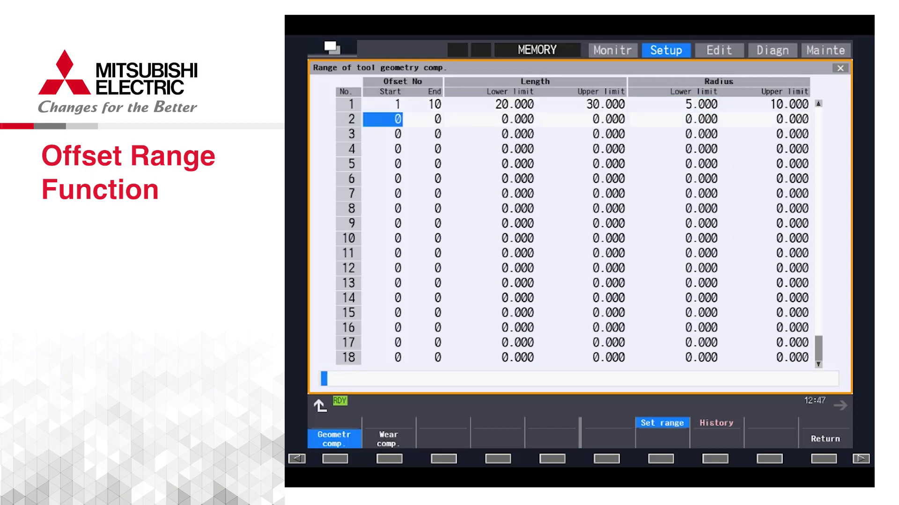
- Set the upper length limit of geometry compensation range row 1 to 31
{"action": "left_click", "coordinate": [580, 104]}
{"action": "type", "text": "31"}
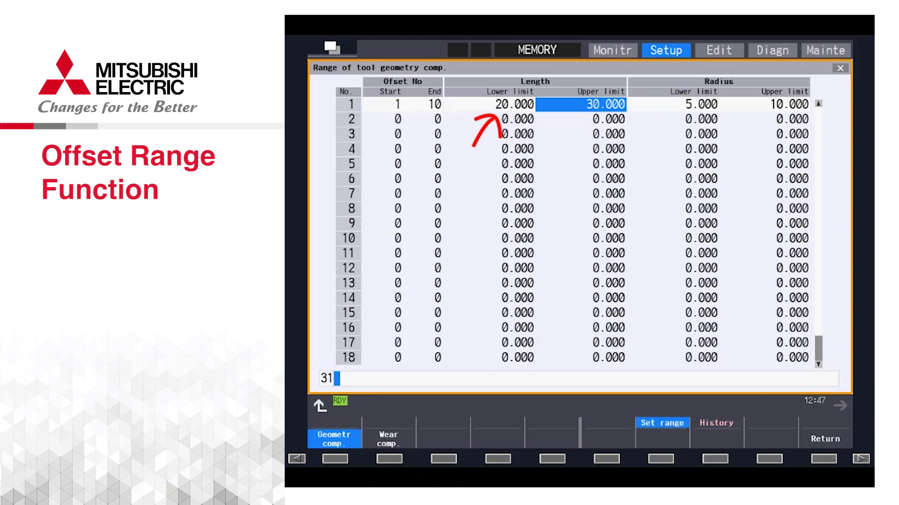
{"action": "key", "text": "Return"}
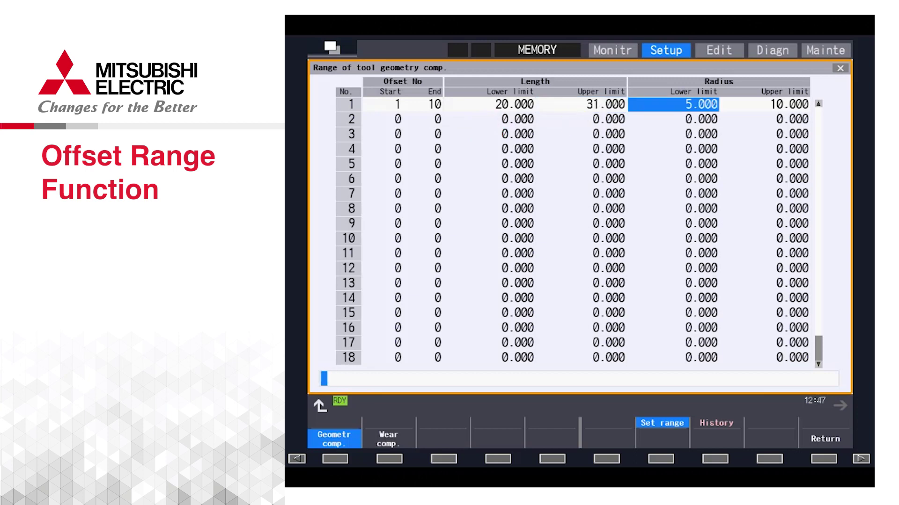
- Check the wear compensation ranges and return to the tool offset list
{"action": "key", "text": "F2"}
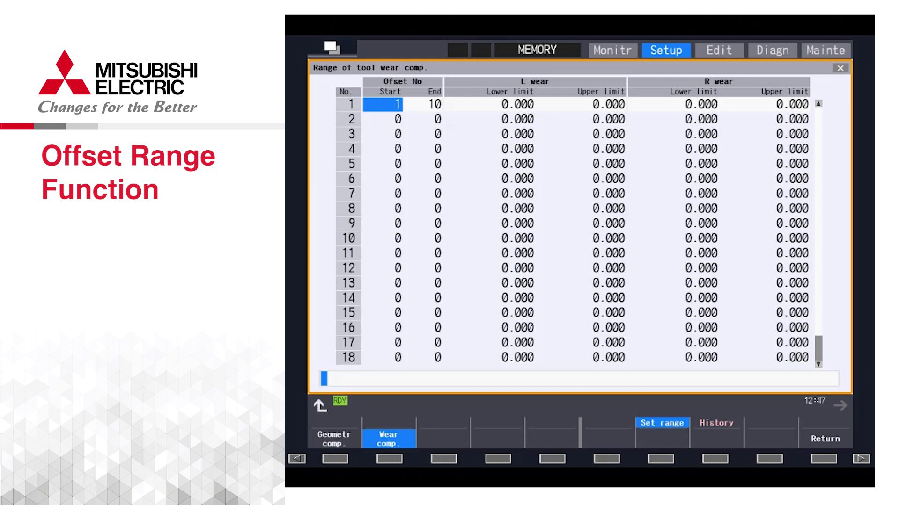
{"action": "key", "text": "F10"}
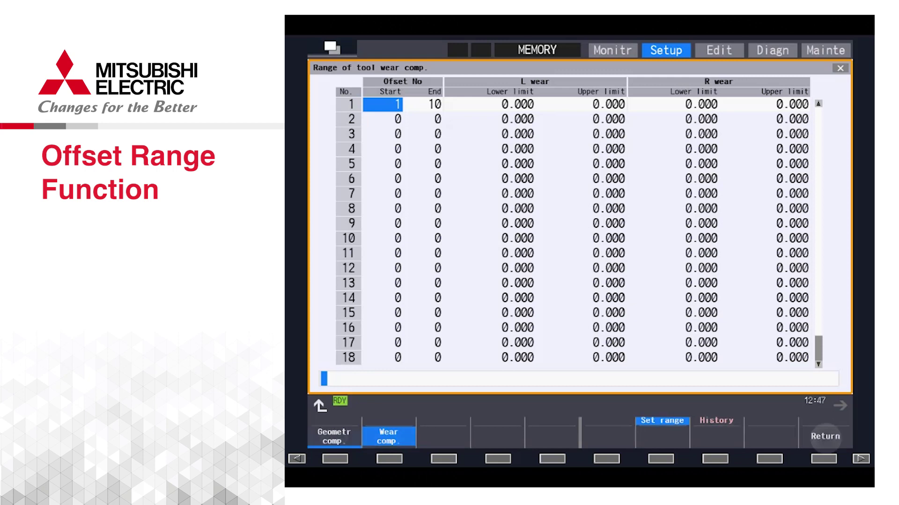
{"action": "key", "text": "F10"}
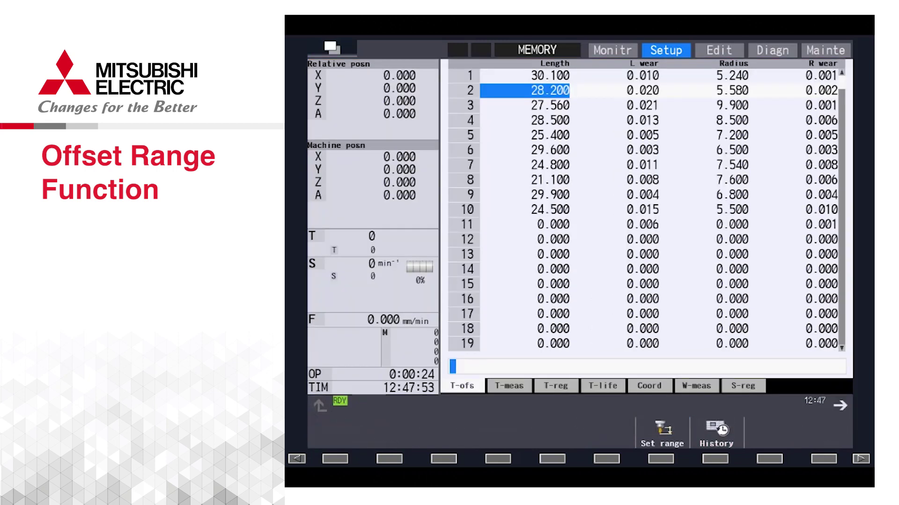
{"action": "key", "text": "F11"}
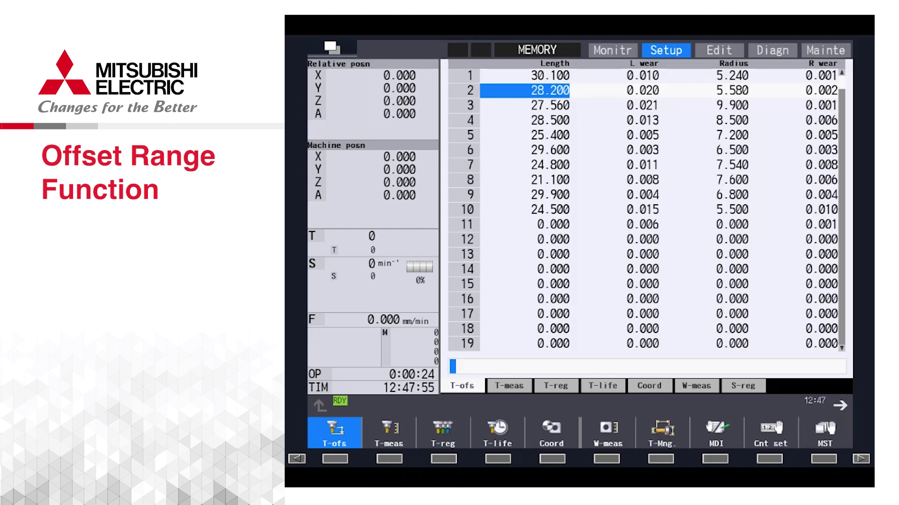
- Try to enter 301.01 as the length of tool offset 1
{"action": "left_click", "coordinate": [524, 75]}
{"action": "type", "text": "3"}
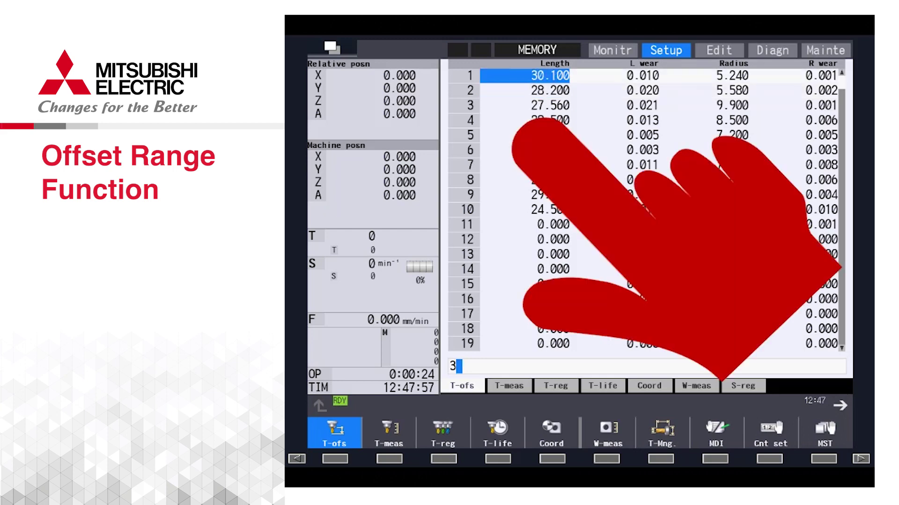
{"action": "type", "text": "01"}
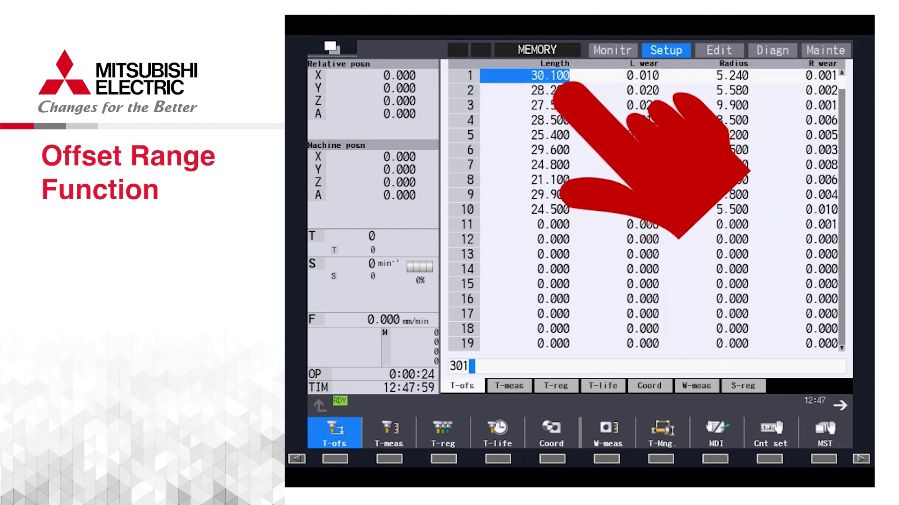
{"action": "type", "text": ".01"}
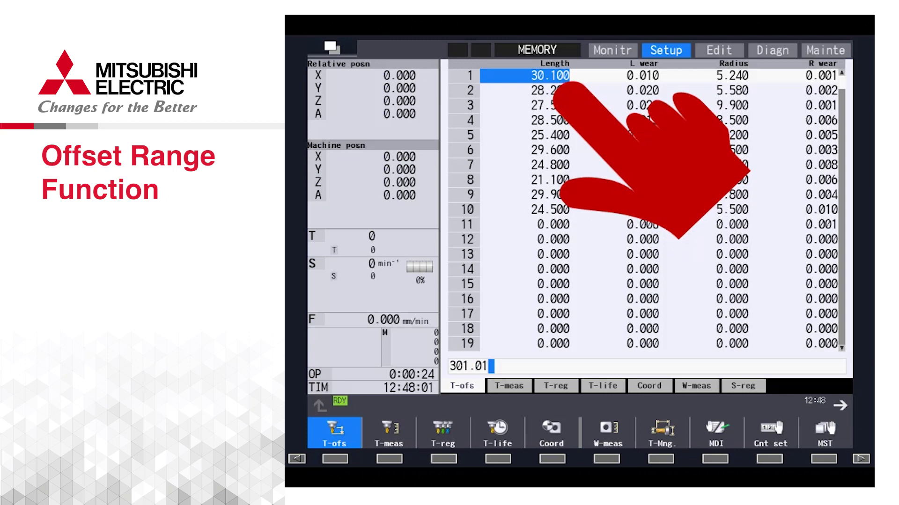
{"action": "key", "text": "Return"}
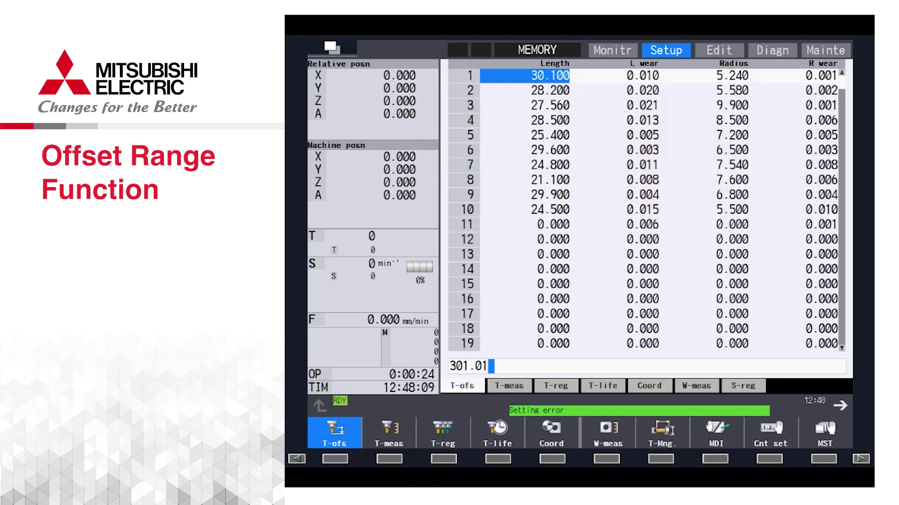
- Replace the pending entry and set the length of tool offset 1 to 30.101
{"action": "key", "text": "BackSpace"}
{"action": "key", "text": "BackSpace"}
{"action": "key", "text": "BackSpace"}
{"action": "key", "text": "BackSpace"}
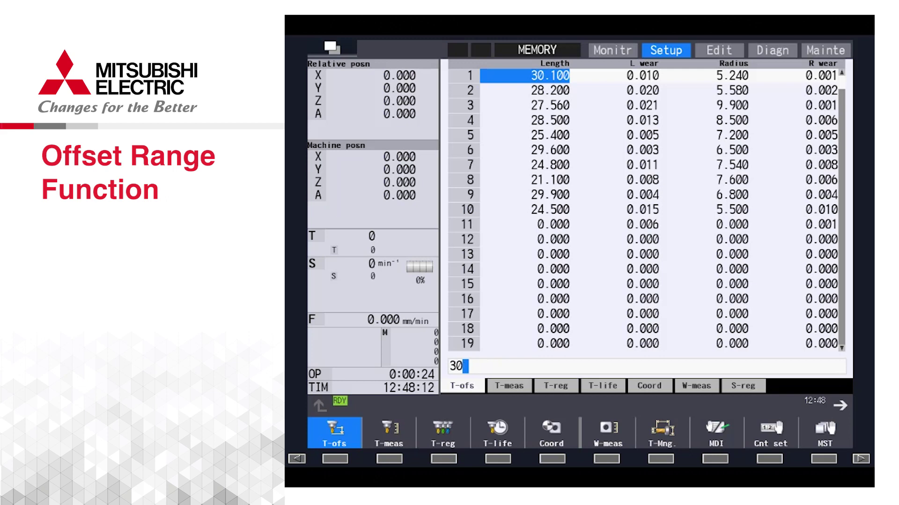
{"action": "type", "text": ".101"}
{"action": "key", "text": "Return"}
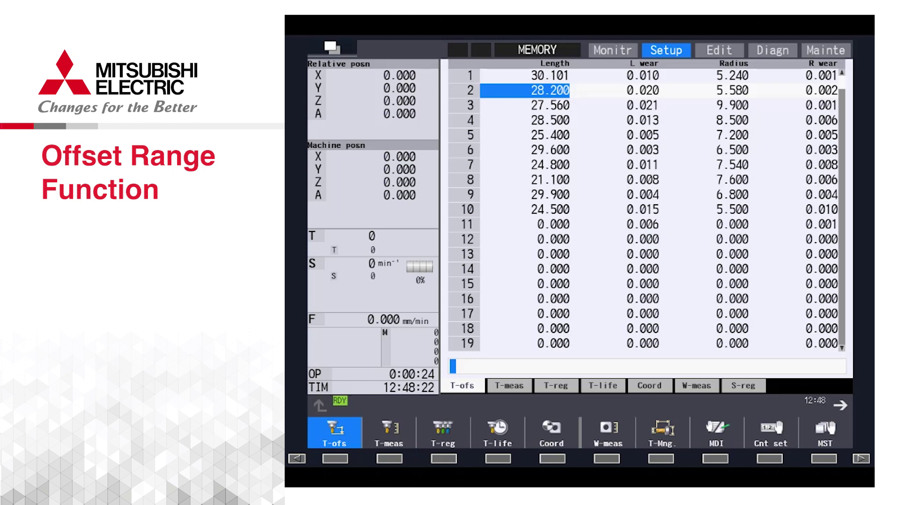
- Start entering a radius beginning with 52. for tool offset 1
{"action": "left_click", "coordinate": [525, 75]}
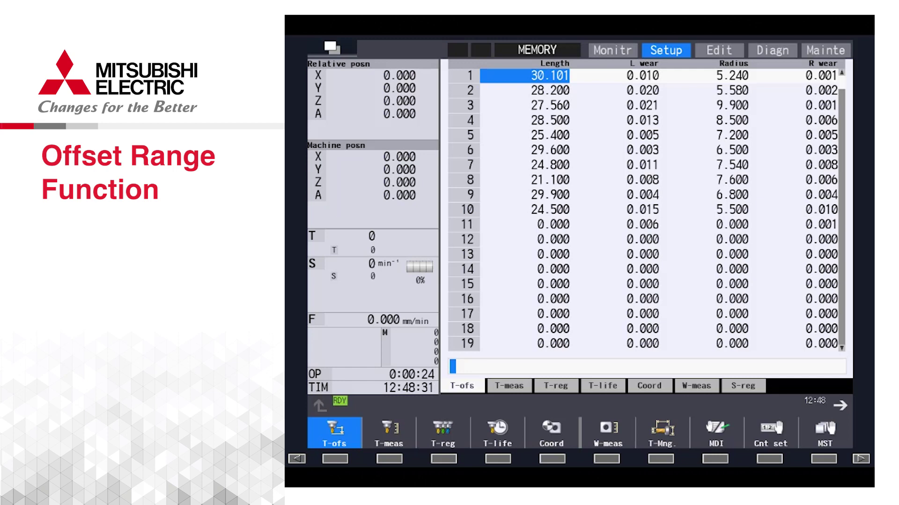
{"action": "left_click", "coordinate": [614, 75]}
{"action": "left_click", "coordinate": [704, 76]}
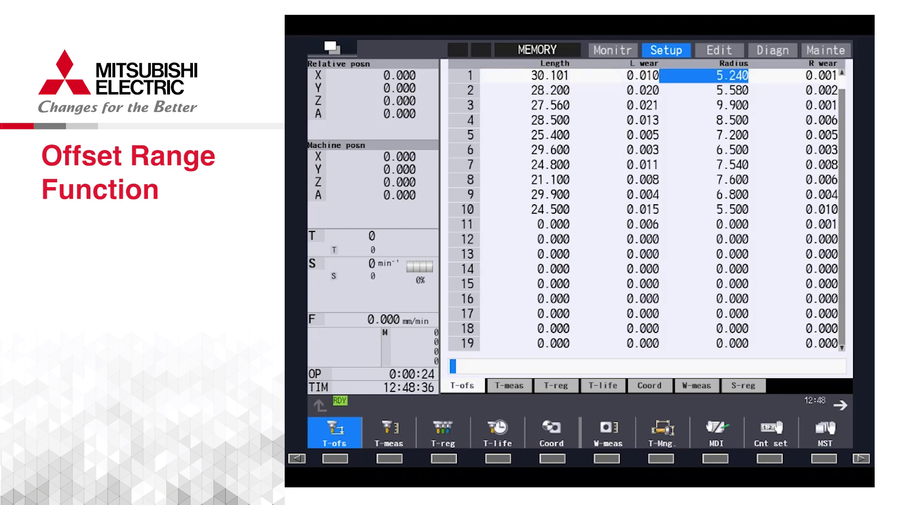
{"action": "type", "text": "52."}
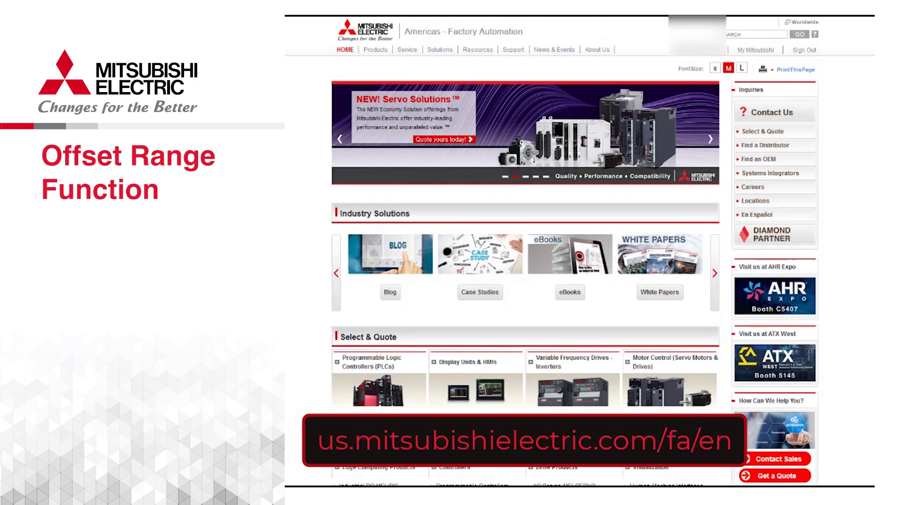
- On the Mitsubishi Electric Americas website, search the Knowledge Base for "M80 instruction manual" and open the manual
{"action": "scroll", "coordinate": [617, 323], "scroll_direction": "down", "scroll_amount": 5}
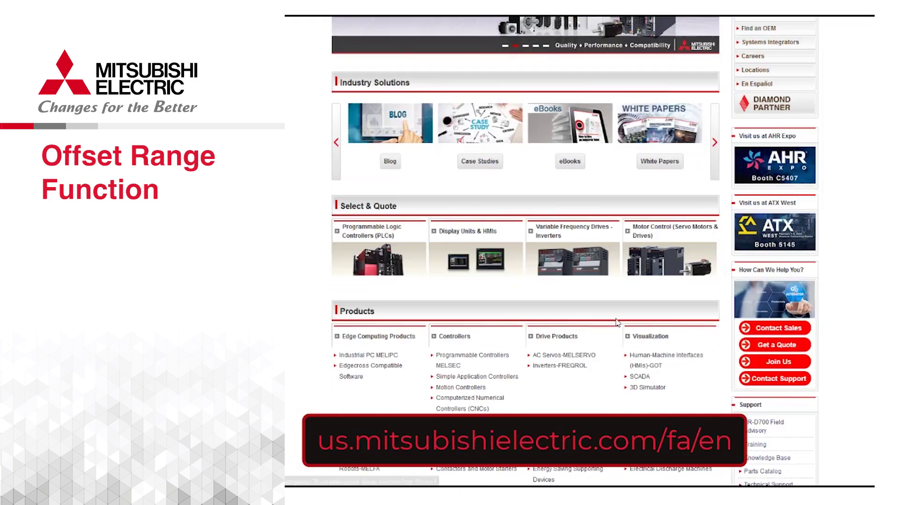
{"action": "left_click", "coordinate": [766, 378]}
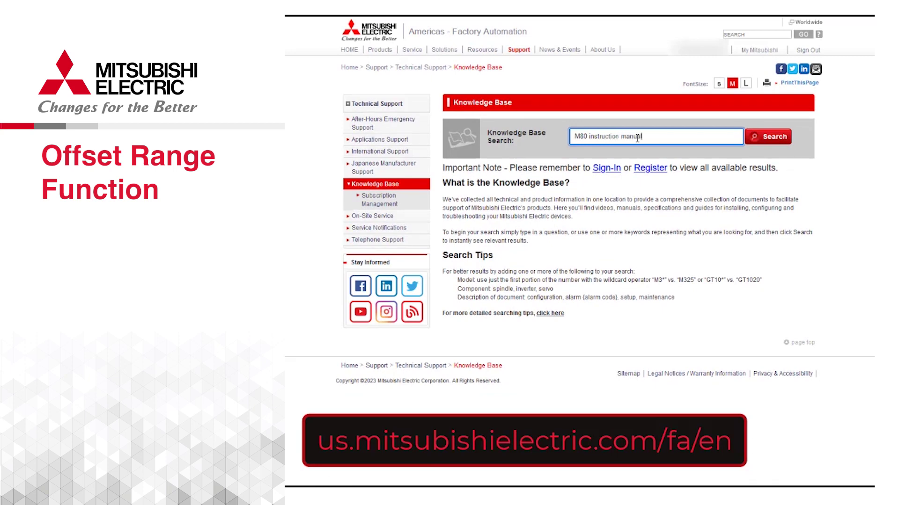
{"action": "key", "text": "Return"}
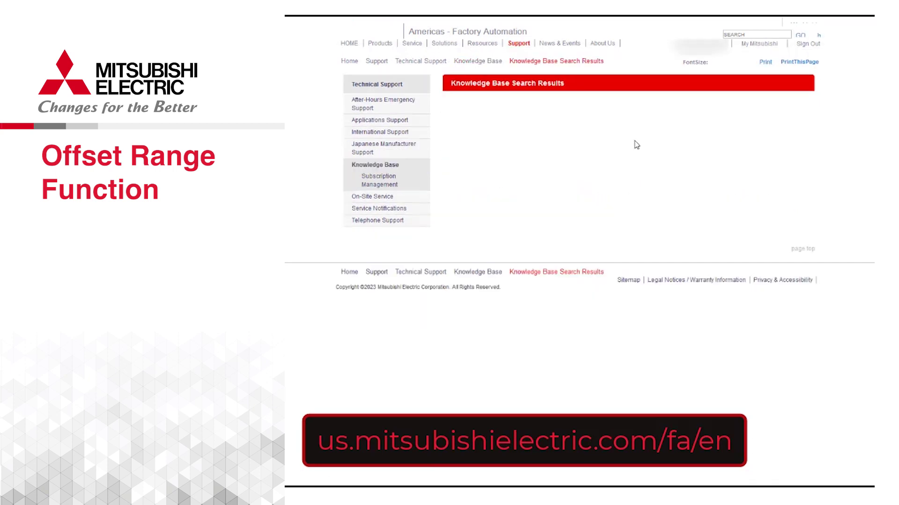
{"action": "left_click", "coordinate": [516, 208]}
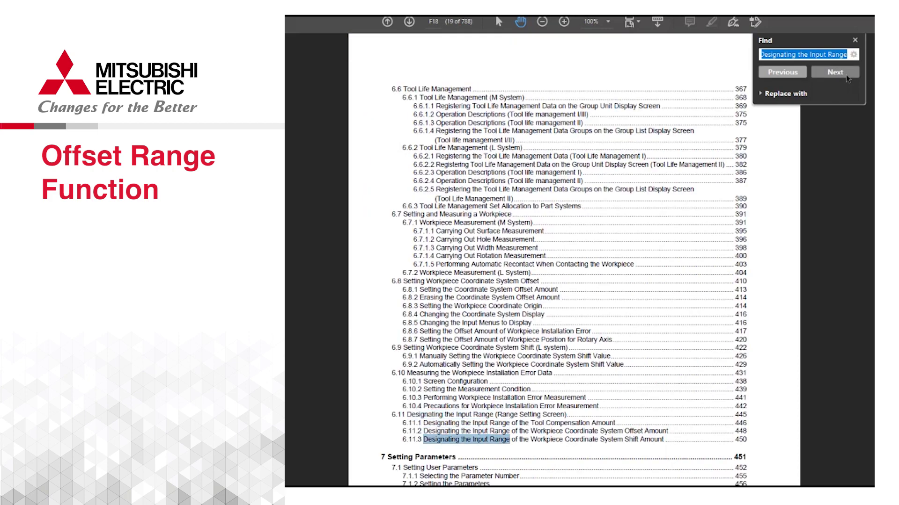
- In the instruction manual PDF, find "Designating the Input Range" and read section 6.11 on the range setting screen
{"action": "left_click", "coordinate": [847, 77]}
{"action": "left_click", "coordinate": [846, 77]}
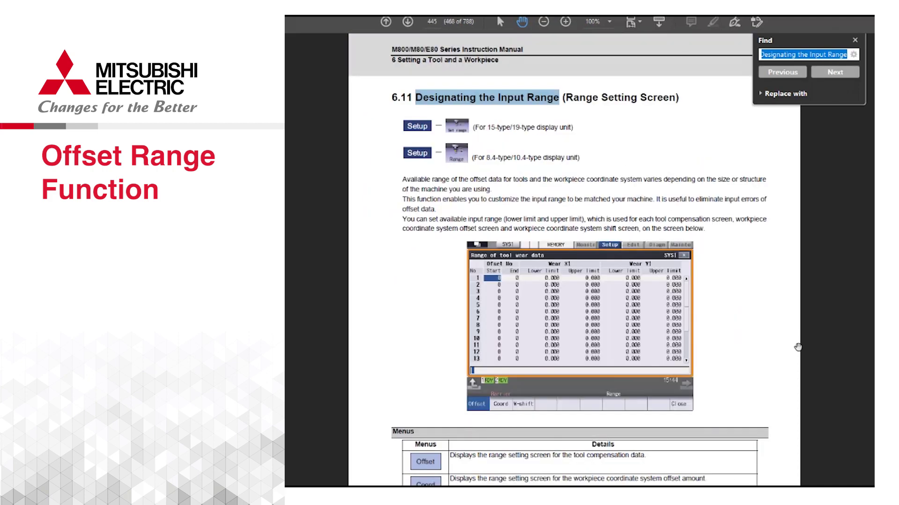
{"action": "scroll", "coordinate": [798, 348], "scroll_direction": "down", "scroll_amount": 4}
{"action": "scroll", "coordinate": [799, 349], "scroll_direction": "down", "scroll_amount": 20}
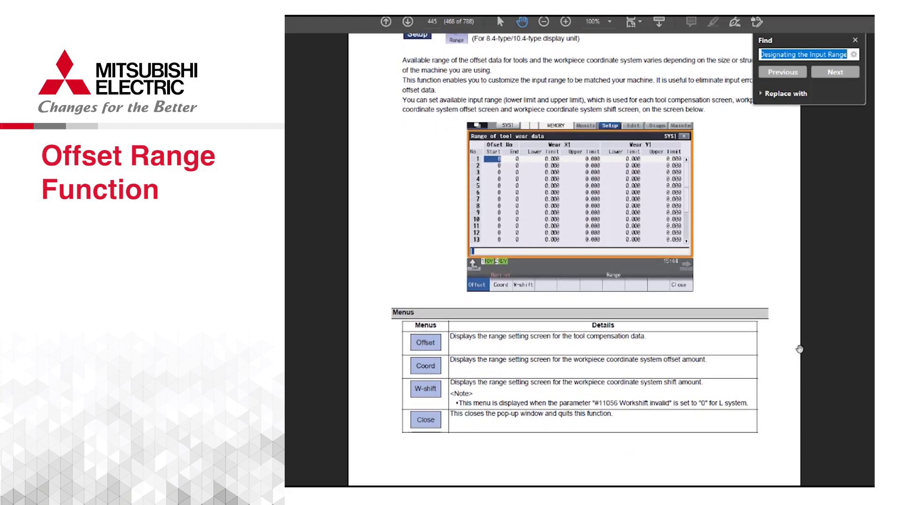